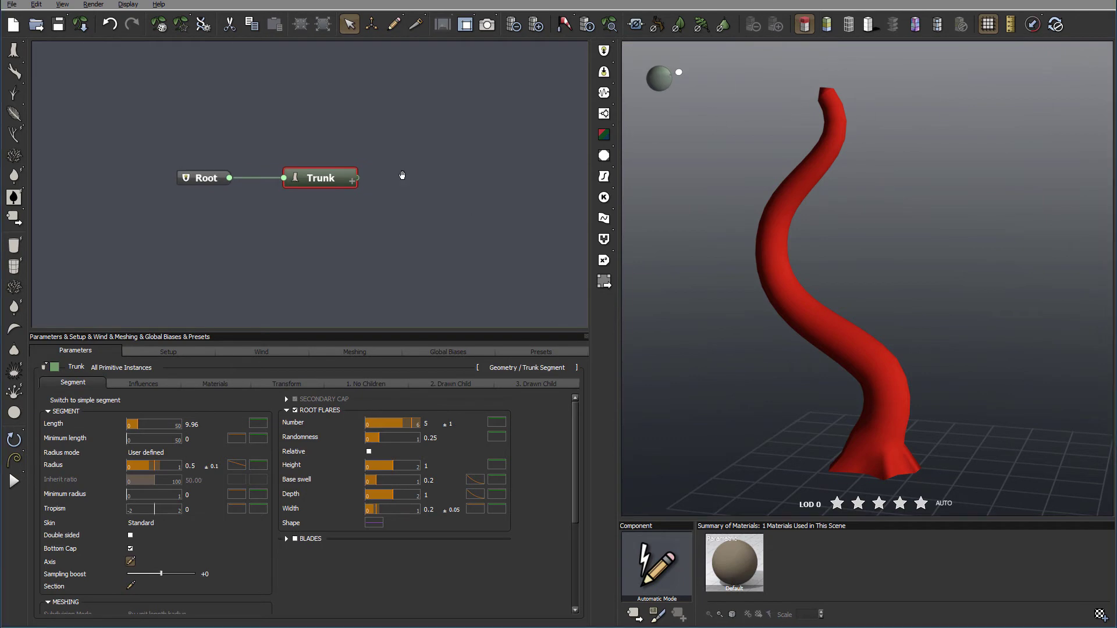
# Add a Palm Segment node to the graph and connect it to the Trunk as its first child
pyautogui.rightClick(403, 175)
pyautogui.moveTo(478, 179)
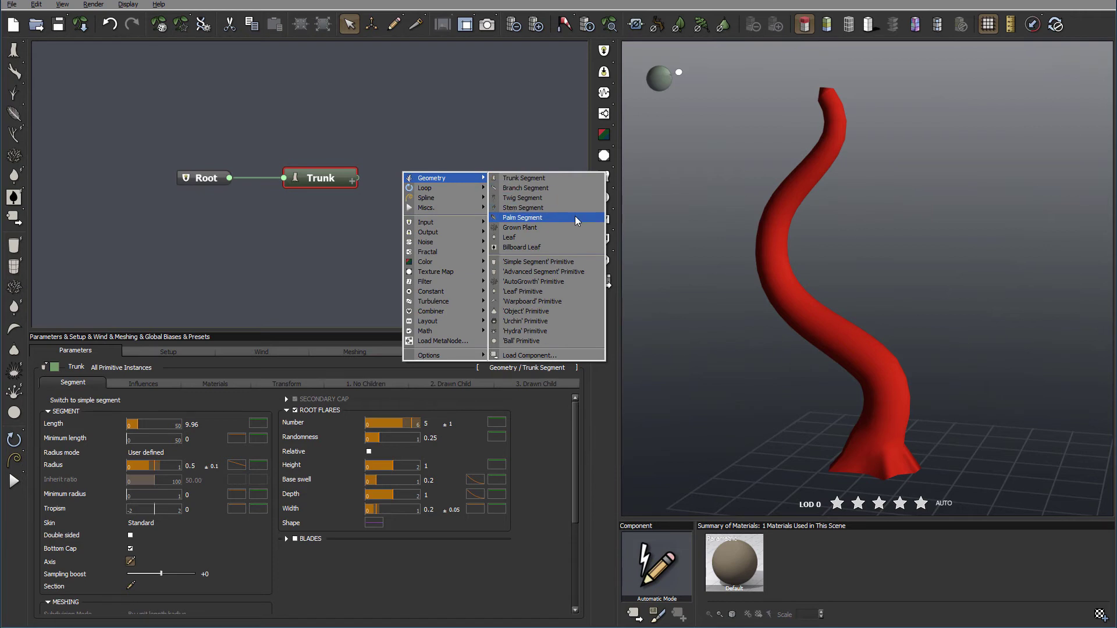
pyautogui.click(576, 218)
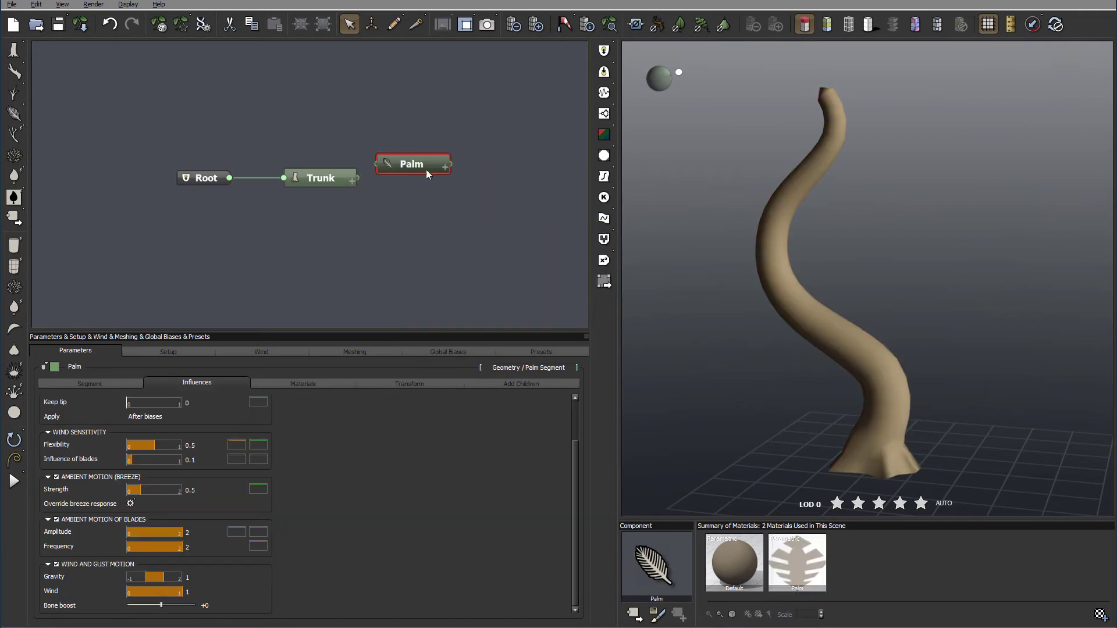
pyautogui.moveTo(376, 164); pyautogui.dragTo(355, 179)
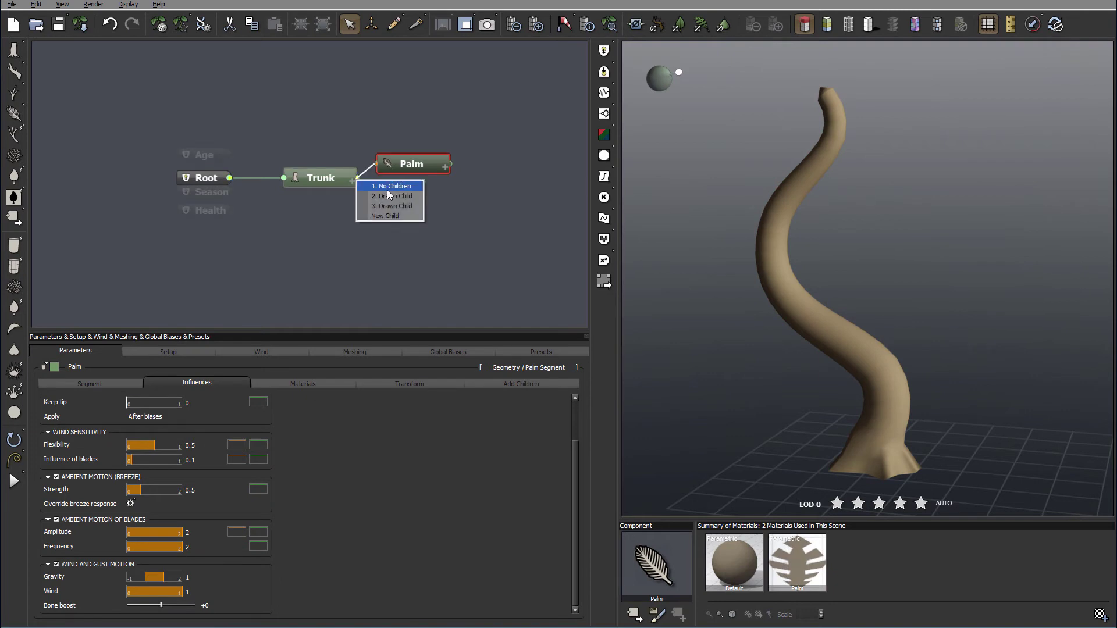
pyautogui.click(386, 190)
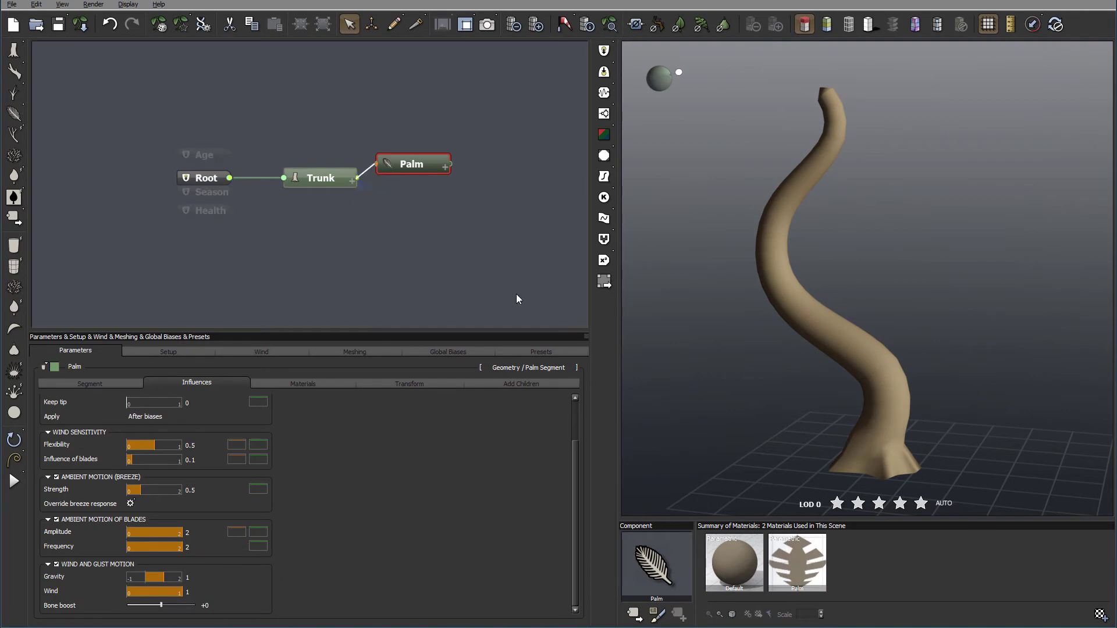
# Remove the two Drawn Child entries from the Trunk, leaving only the palm as its child
pyautogui.click(322, 176)
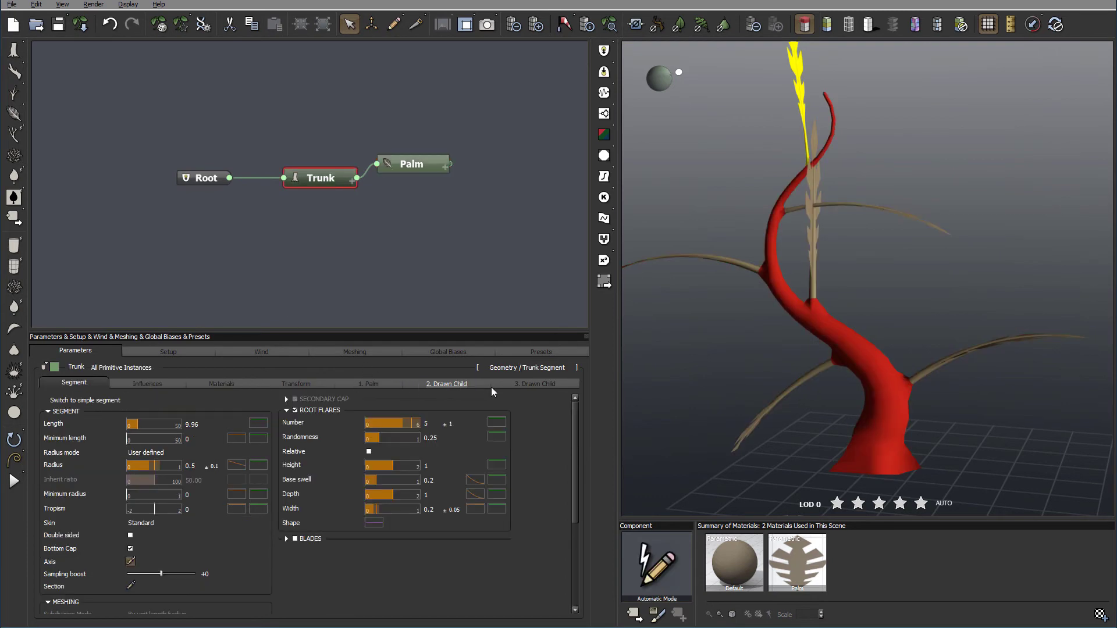
pyautogui.click(435, 384)
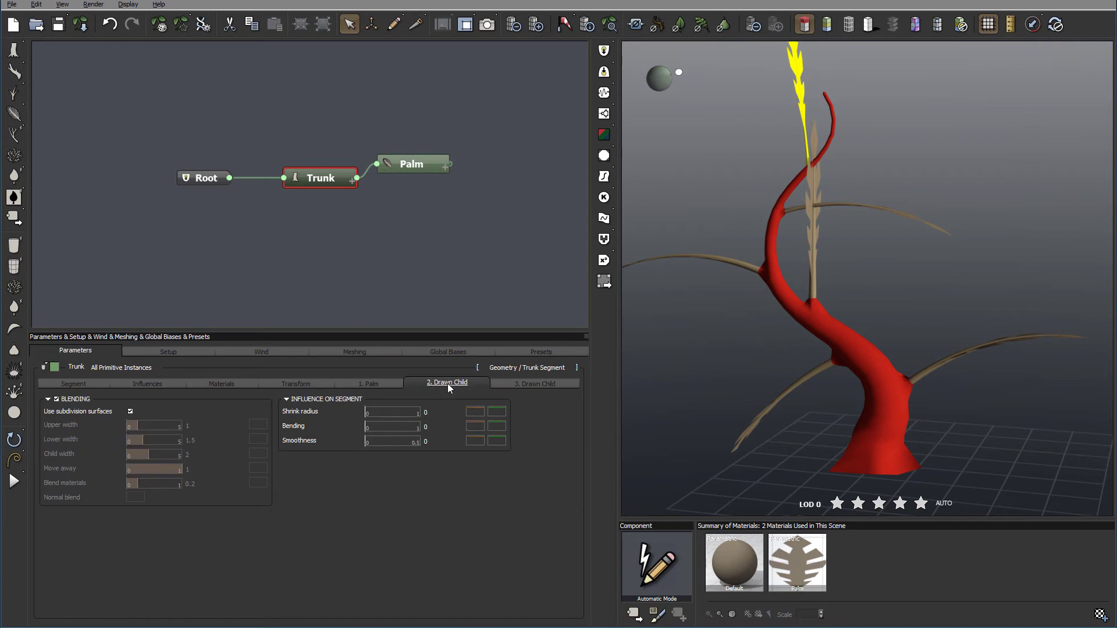
pyautogui.rightClick(448, 383)
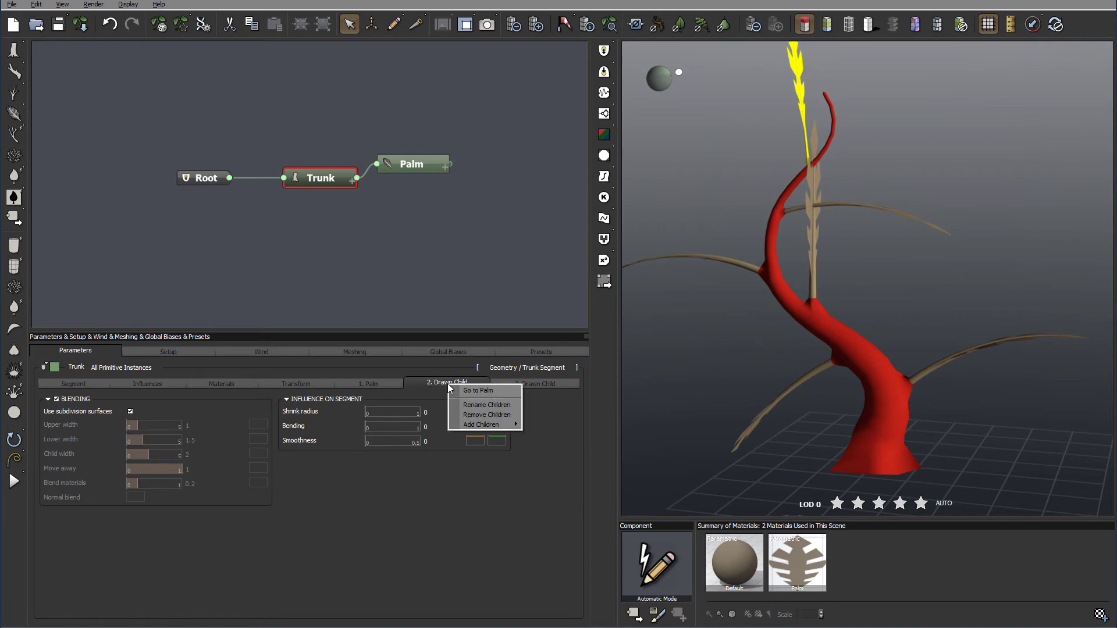
pyautogui.click(501, 414)
pyautogui.click(525, 385)
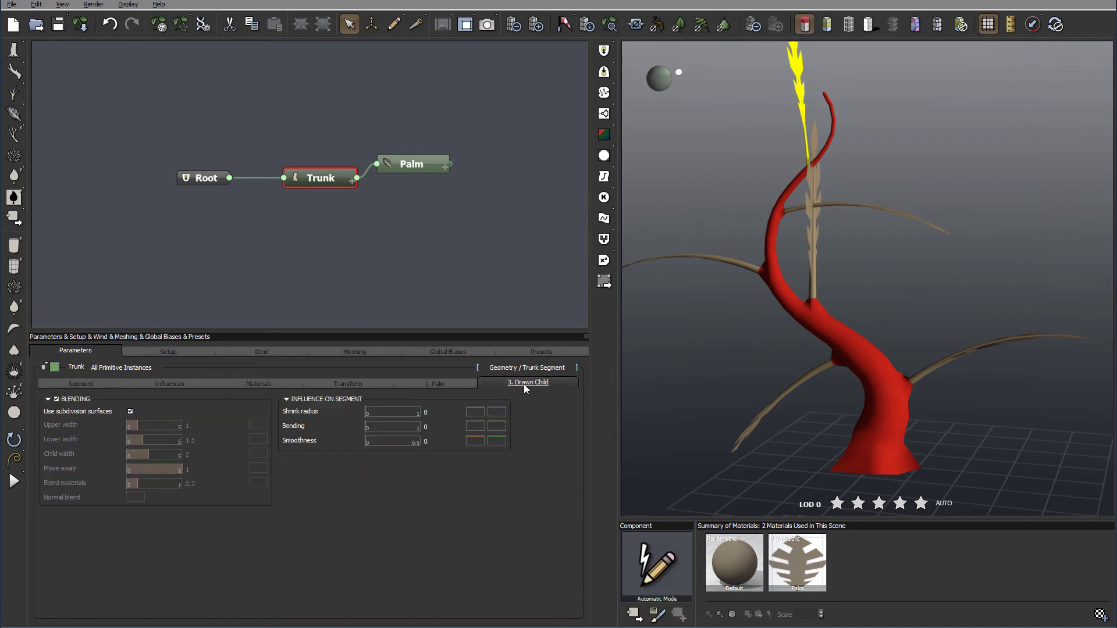
pyautogui.rightClick(523, 386)
pyautogui.click(567, 416)
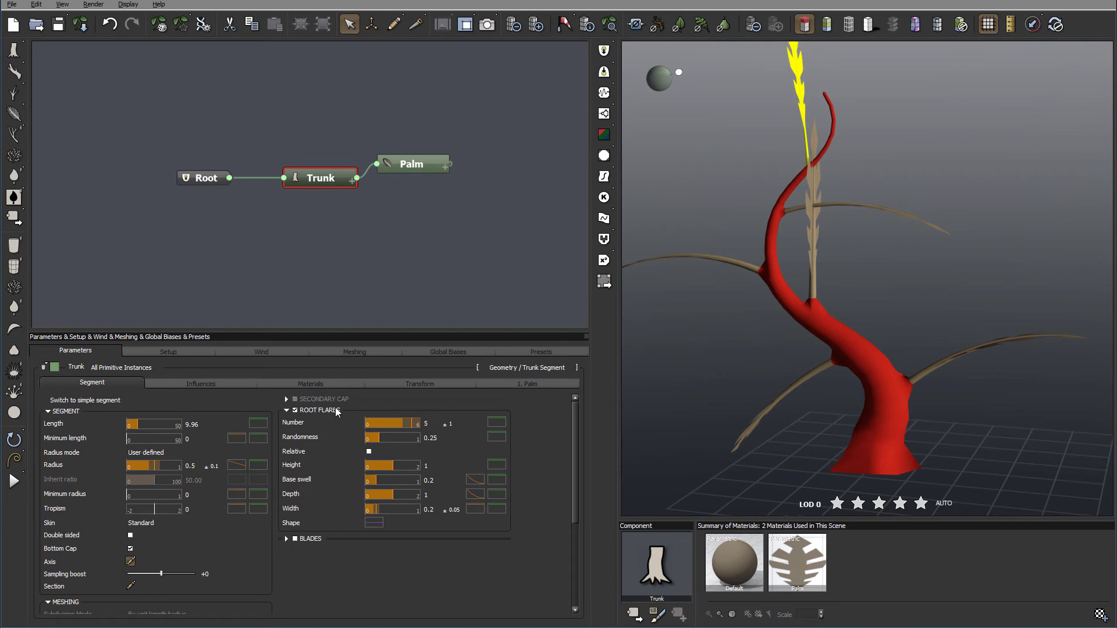
# In the Trunk's palm distribution, set Start to 0.04 and Number to 8.5
pyautogui.click(541, 384)
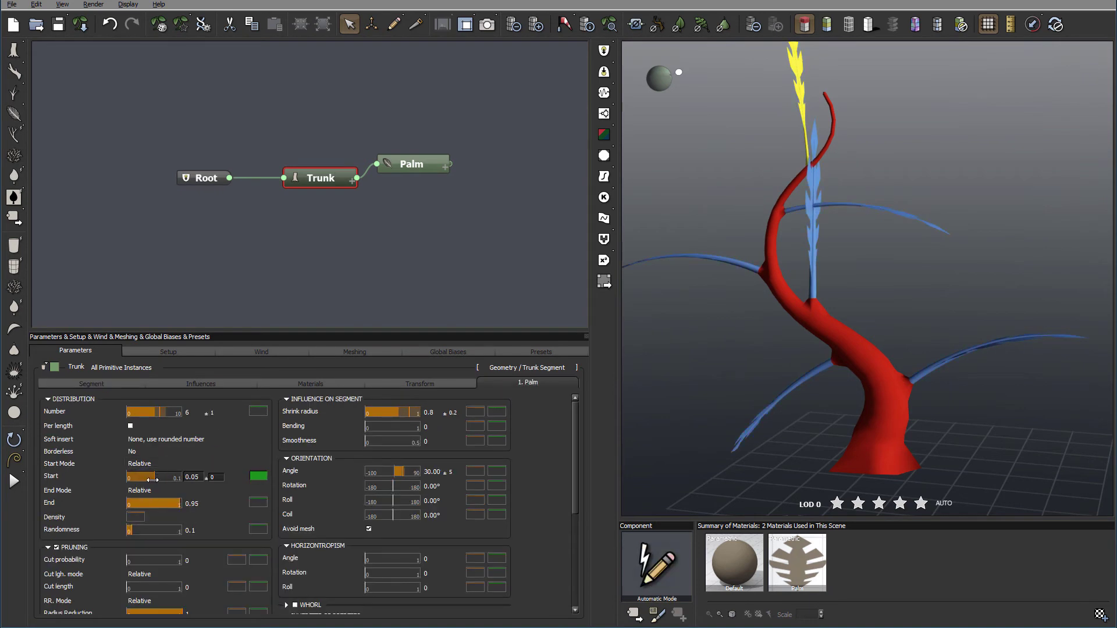
pyautogui.moveTo(158, 478); pyautogui.dragTo(145, 480)
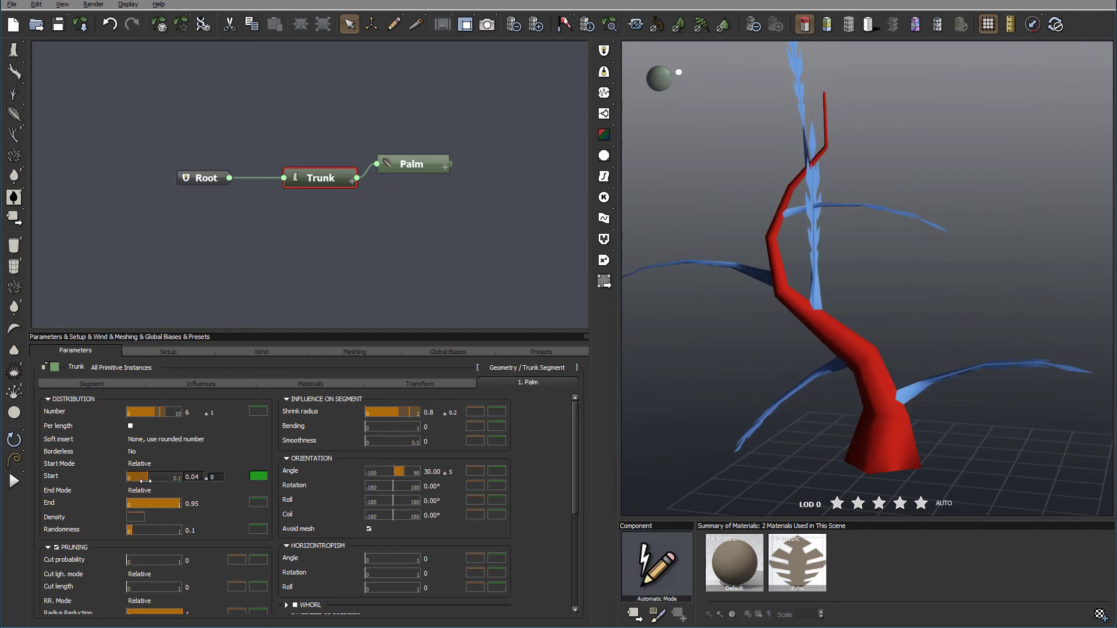
pyautogui.scroll(-1, 543, 413)
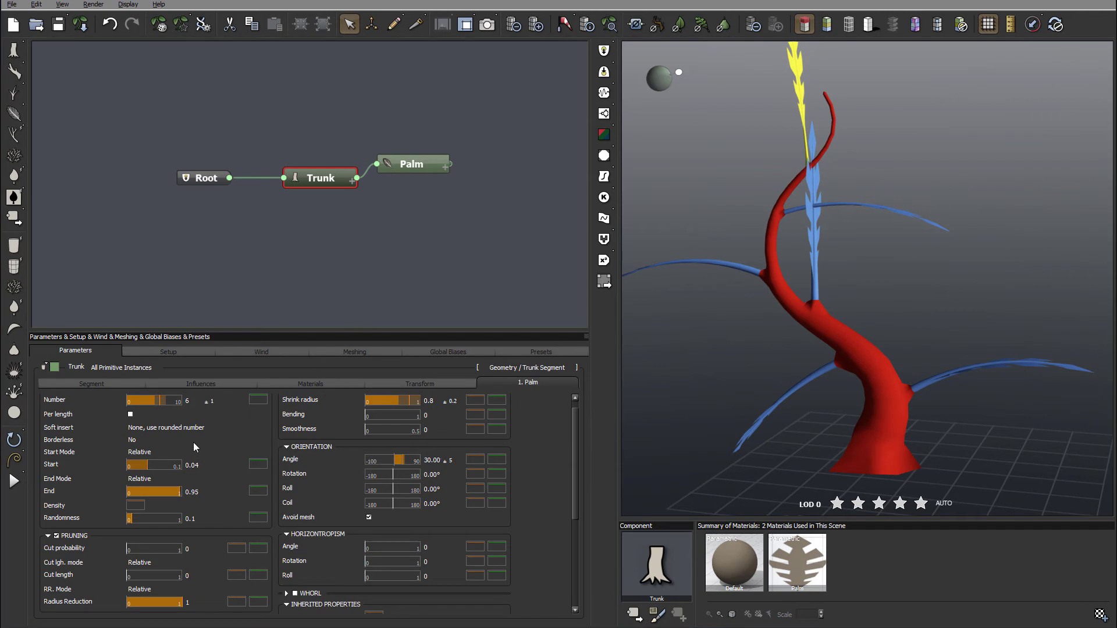
pyautogui.moveTo(167, 399); pyautogui.dragTo(176, 400)
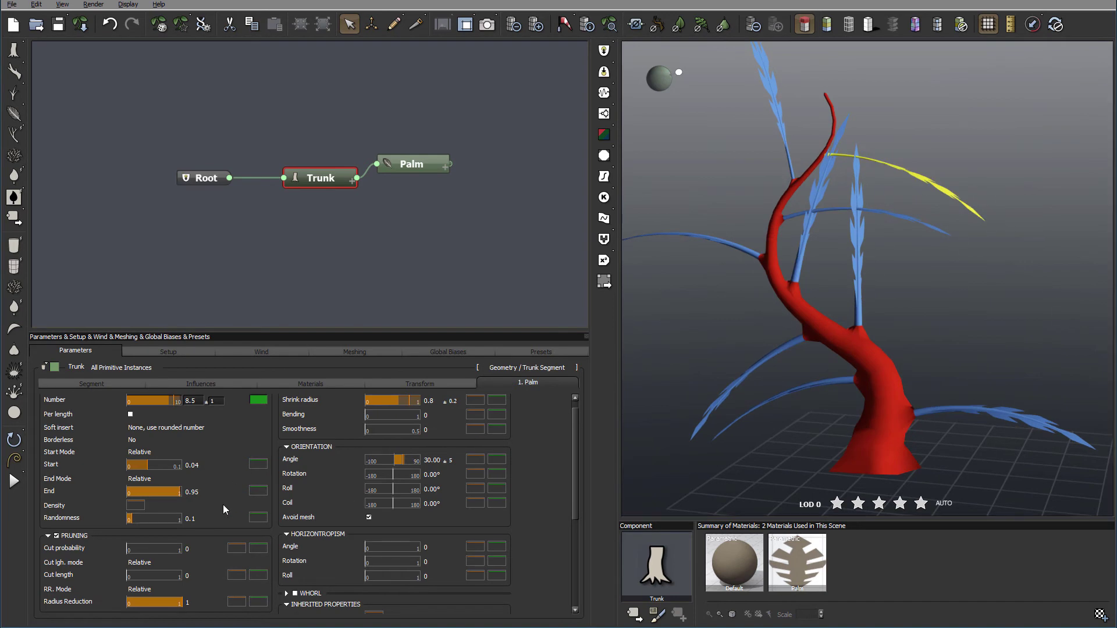
# Try the Absolute from Start end mode for the palm distribution and return it to Relative
pyautogui.click(214, 479)
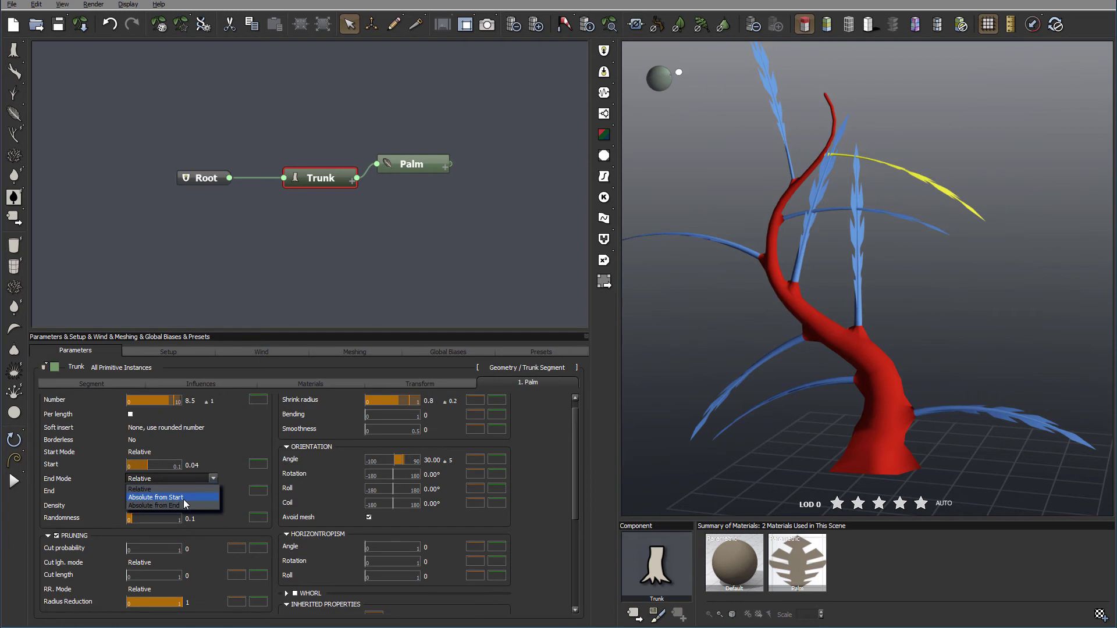
pyautogui.click(183, 498)
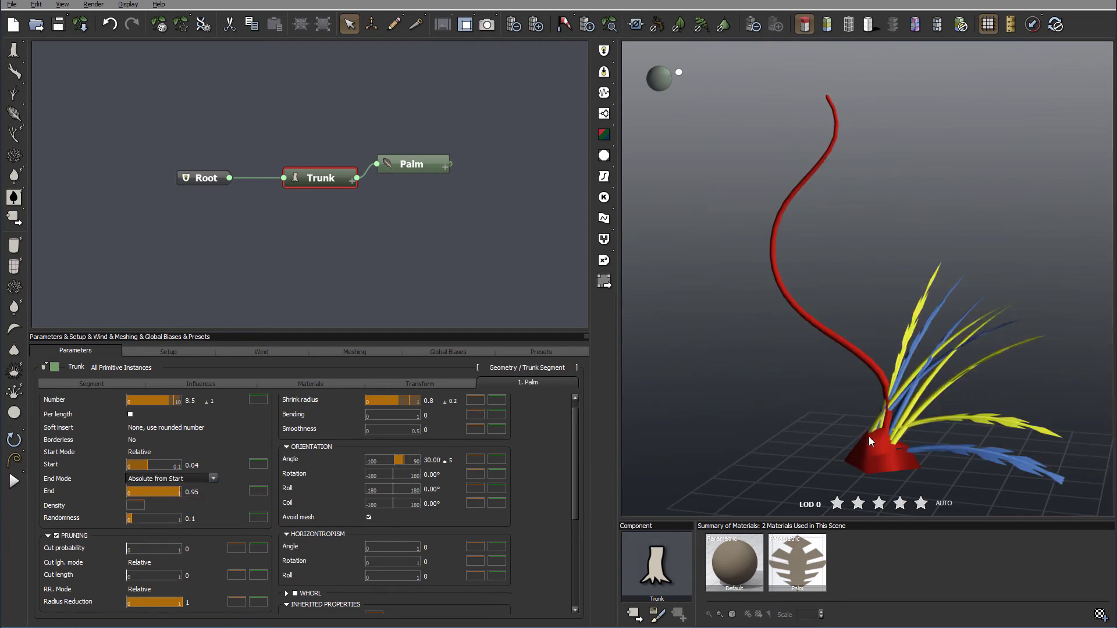
pyautogui.click(208, 481)
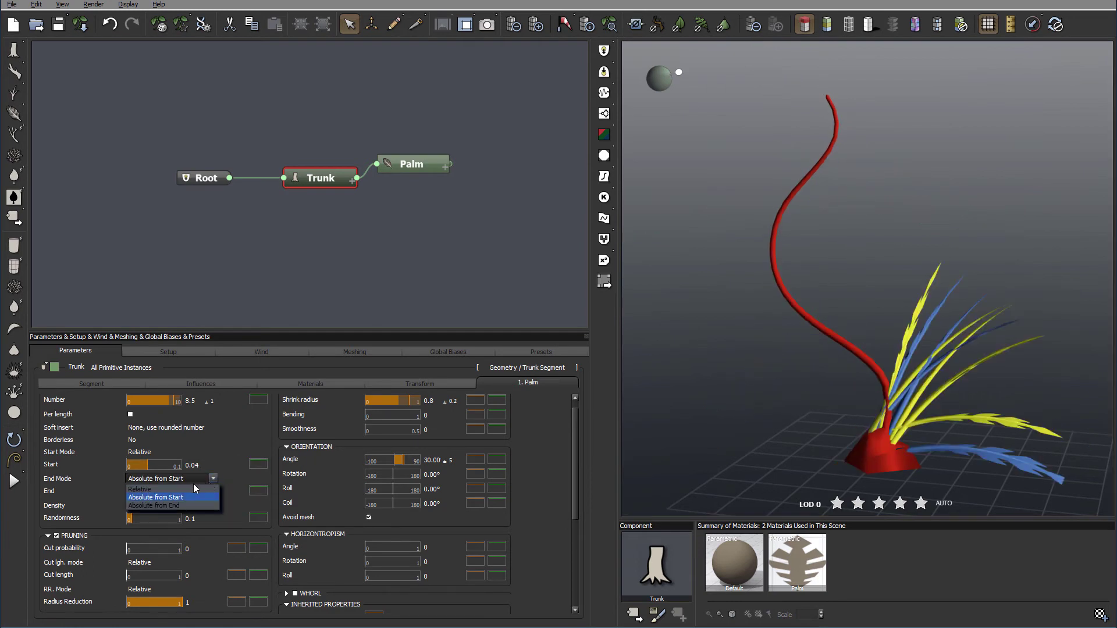
pyautogui.click(184, 490)
# Raise the palm distribution's Start to 0.81 so the fronds grow only near the trunk's upper end
pyautogui.moveTo(144, 463); pyautogui.dragTo(258, 475)
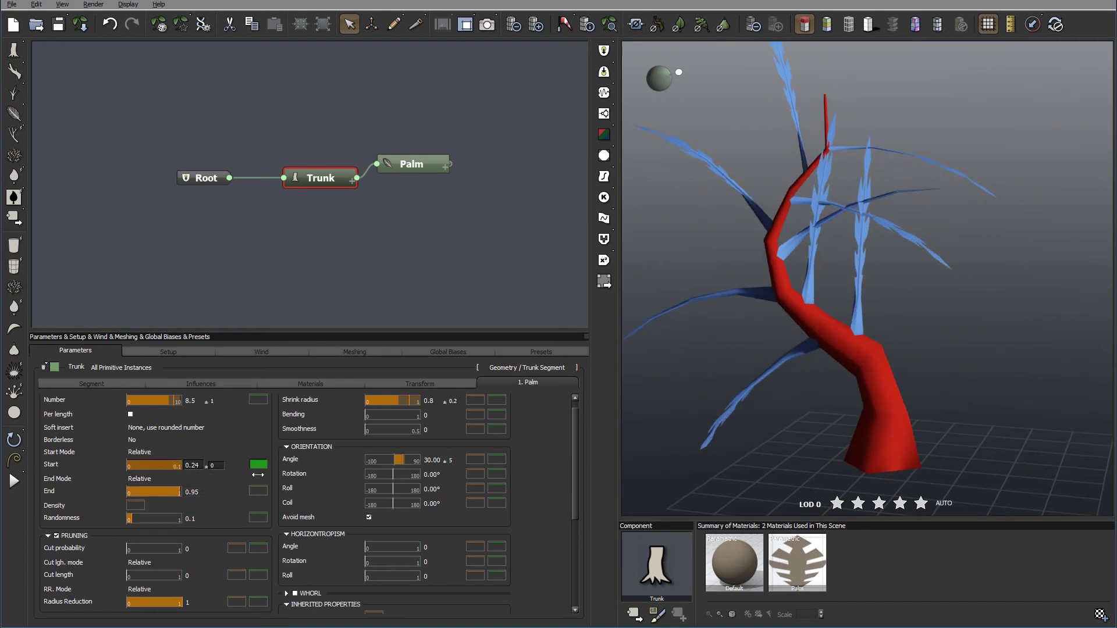
pyautogui.hotkey('ctrl', 'z')
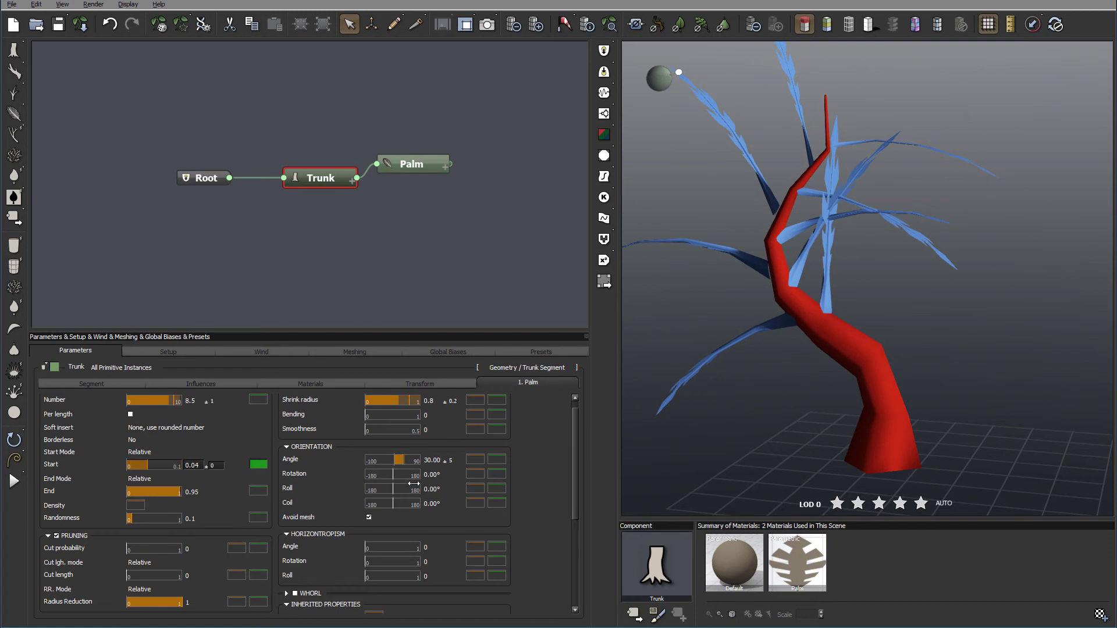
pyautogui.moveTo(155, 465)
pyautogui.mouseDown()
pyautogui.moveTo(222, 473)
pyautogui.moveTo(173, 466)
pyautogui.mouseUp()
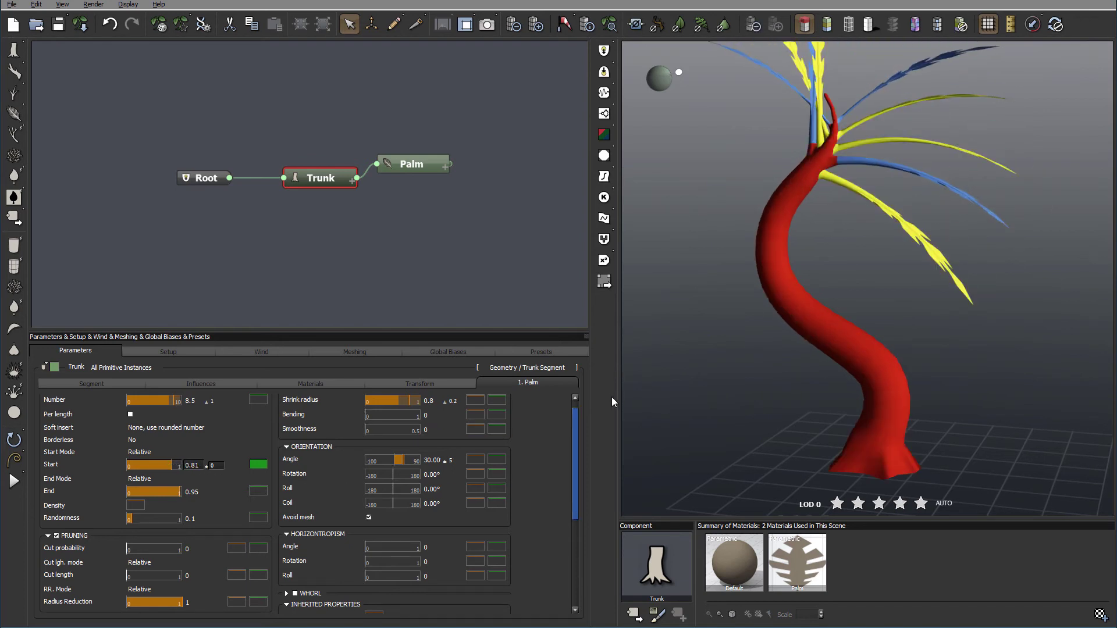
# Set the palm fronds' orientation on the Trunk to Rotation 60, Roll 41.25 and Coil 130.8
pyautogui.moveTo(395, 504)
pyautogui.mouseDown()
pyautogui.moveTo(402, 475)
pyautogui.moveTo(415, 503)
pyautogui.mouseUp()
pyautogui.moveTo(940, 274); pyautogui.dragTo(999, 294)
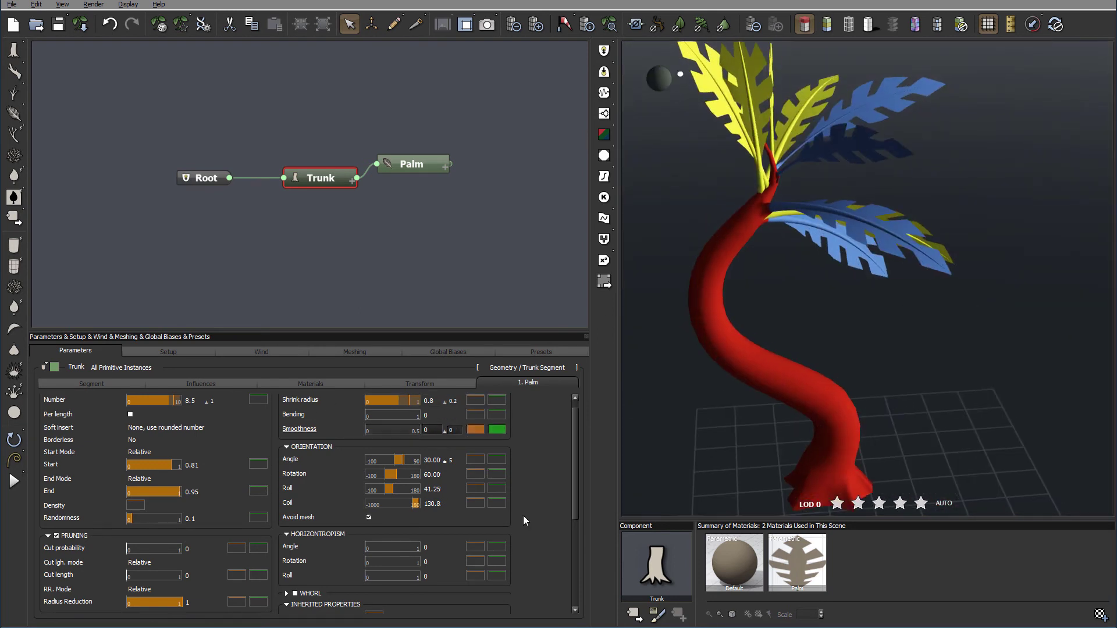
pyautogui.moveTo(828, 316)
pyautogui.mouseDown()
pyautogui.moveTo(703, 228)
pyautogui.moveTo(852, 292)
pyautogui.moveTo(826, 305)
pyautogui.moveTo(820, 296)
pyautogui.mouseUp()
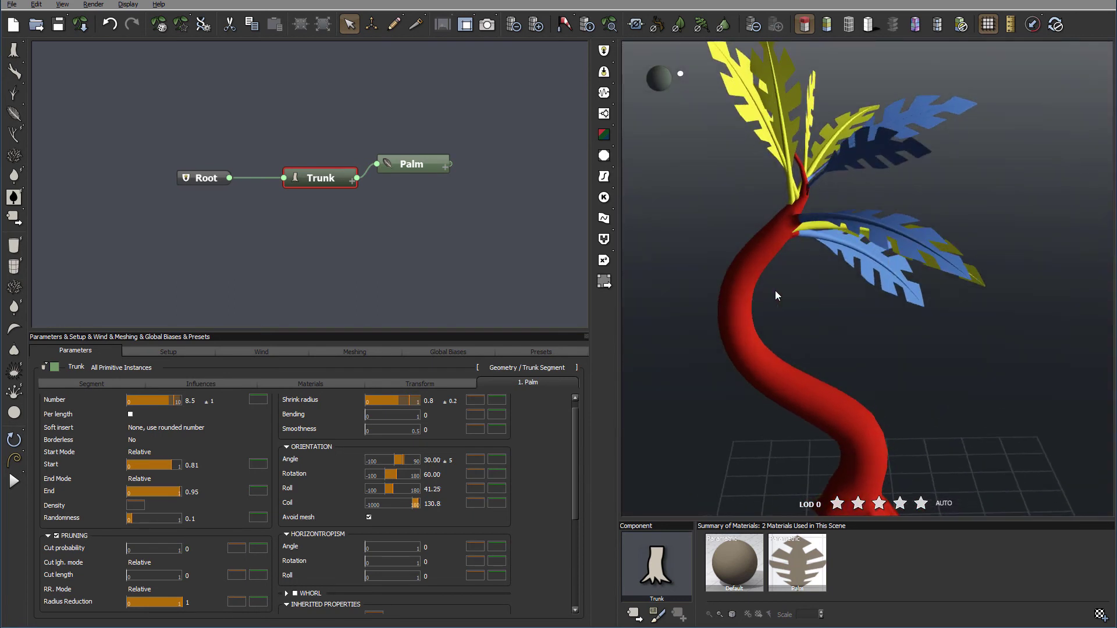
pyautogui.moveTo(913, 338)
pyautogui.mouseDown()
pyautogui.moveTo(727, 303)
pyautogui.moveTo(830, 364)
pyautogui.moveTo(900, 327)
pyautogui.moveTo(914, 363)
pyautogui.moveTo(898, 353)
pyautogui.mouseUp()
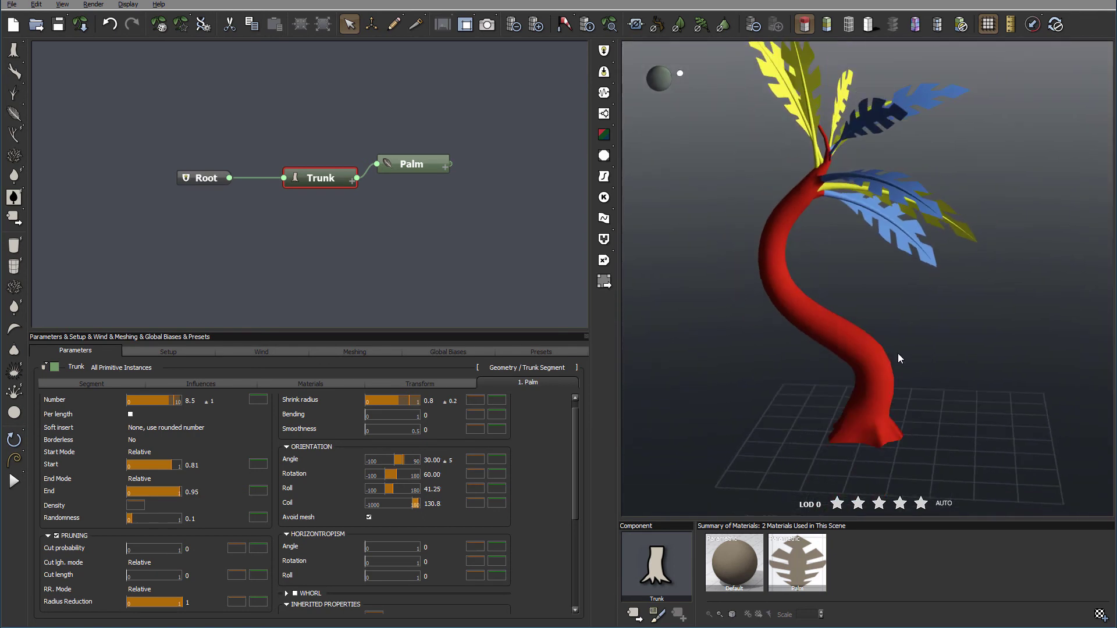
pyautogui.moveTo(913, 305)
pyautogui.mouseDown()
pyautogui.moveTo(905, 333)
pyautogui.moveTo(920, 305)
pyautogui.mouseUp()
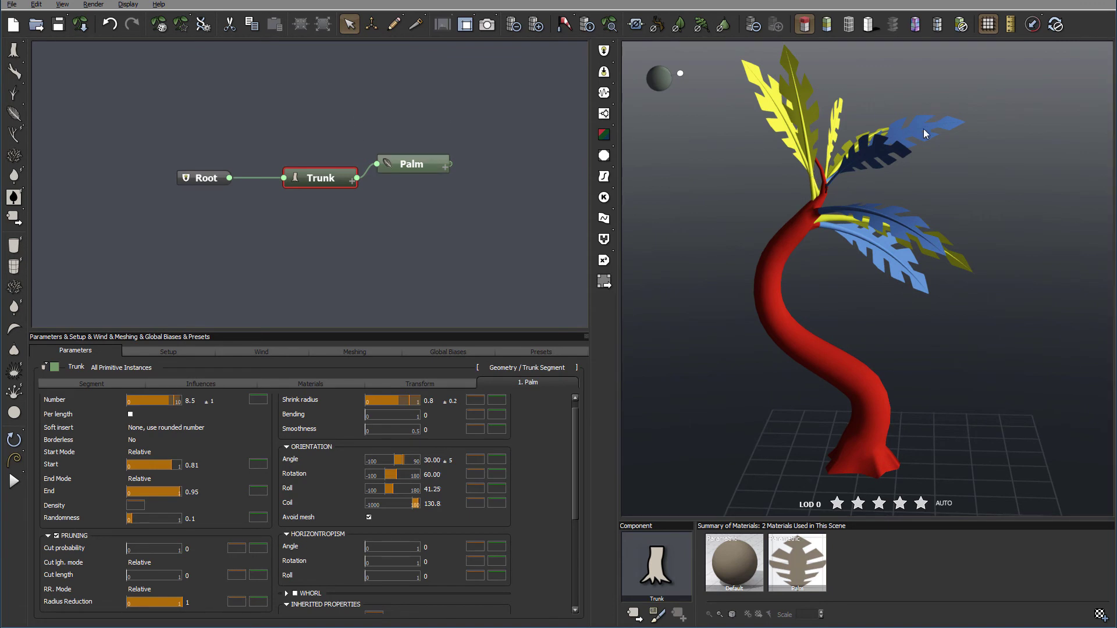
# Start manual editing of the plant, then bend the leftmost upright frond inward and lengthen it
pyautogui.click(371, 24)
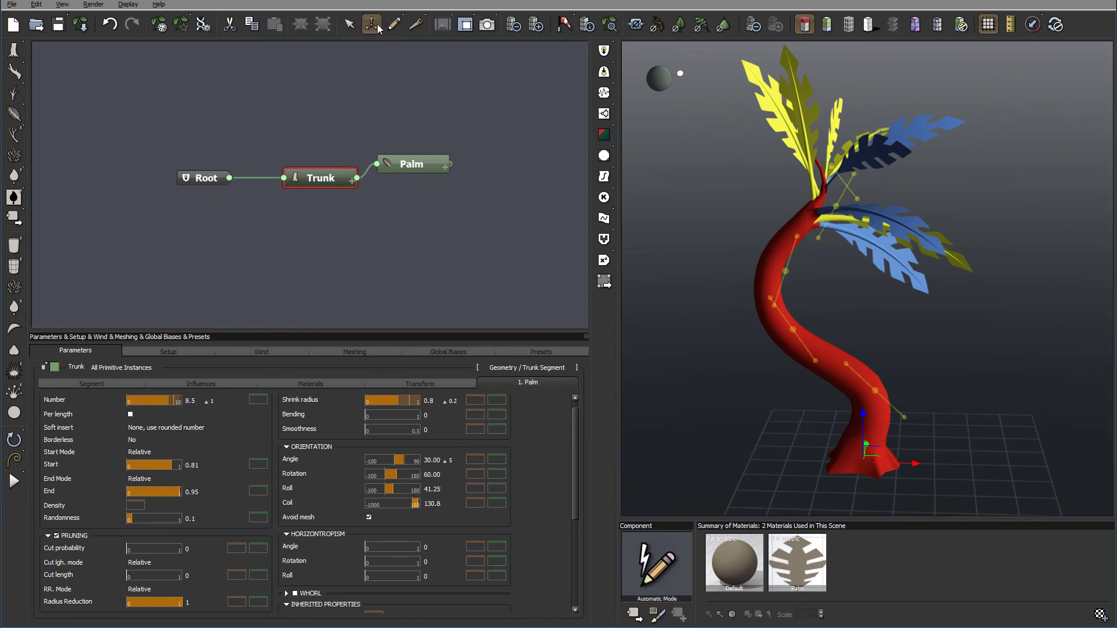
pyautogui.click(779, 113)
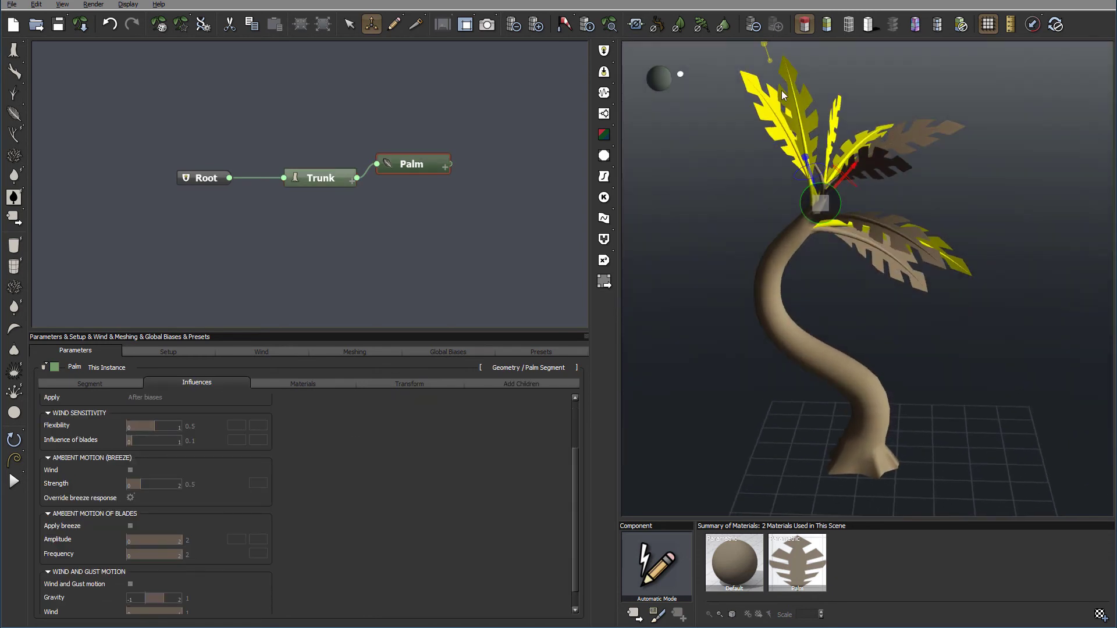
pyautogui.moveTo(769, 60); pyautogui.dragTo(791, 78)
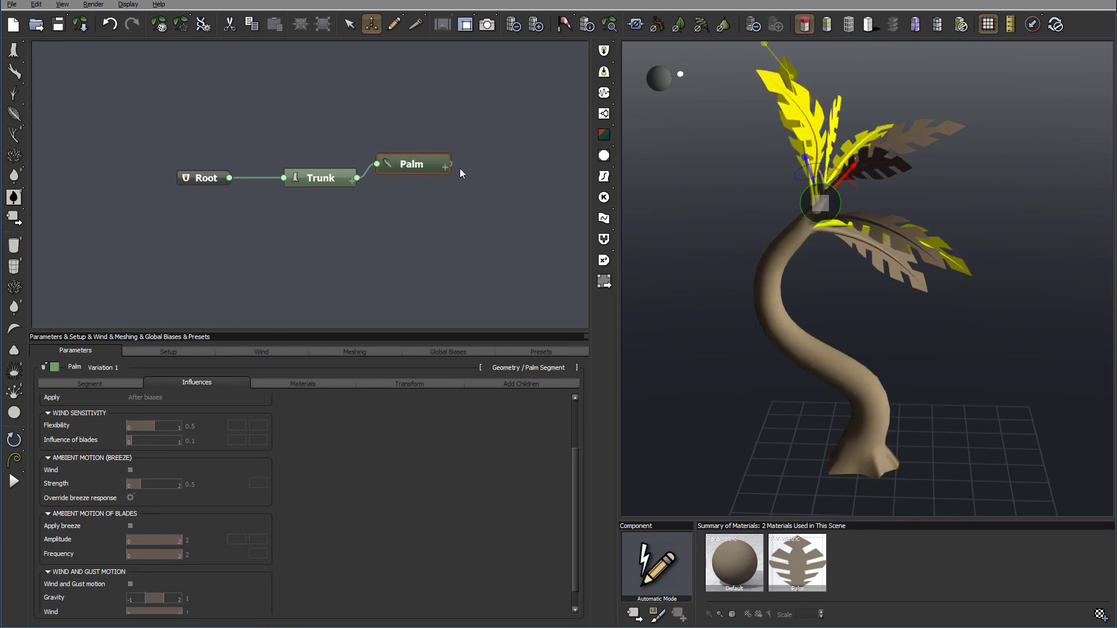
pyautogui.moveTo(809, 162); pyautogui.dragTo(797, 155)
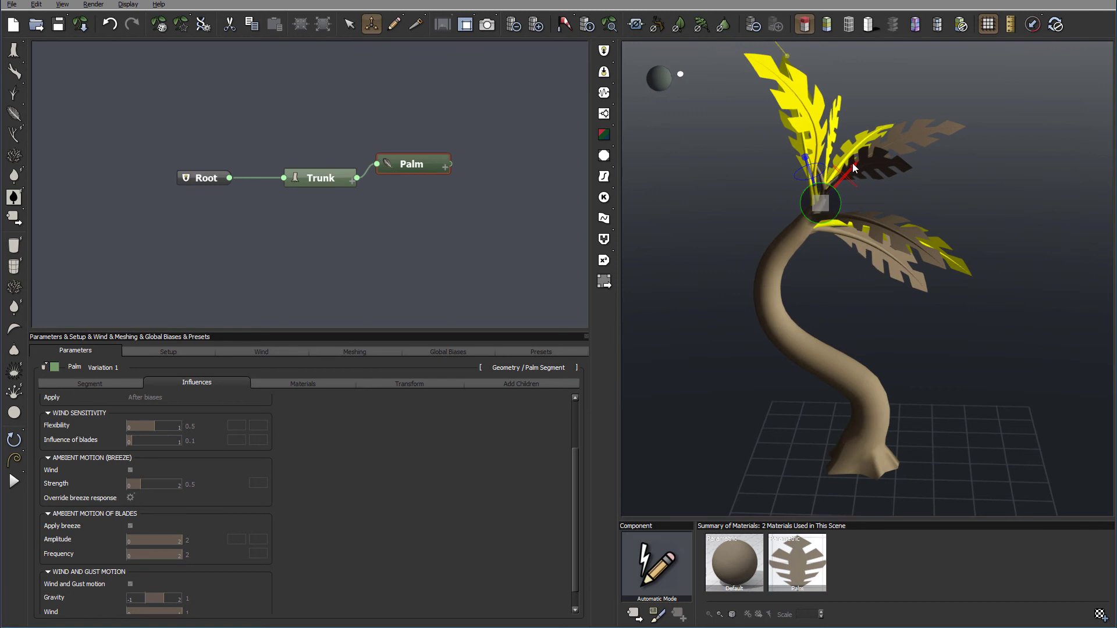
# Rotate the leftmost frond outward to a nearly horizontal pose and slide its base lower on the trunk
pyautogui.click(866, 166)
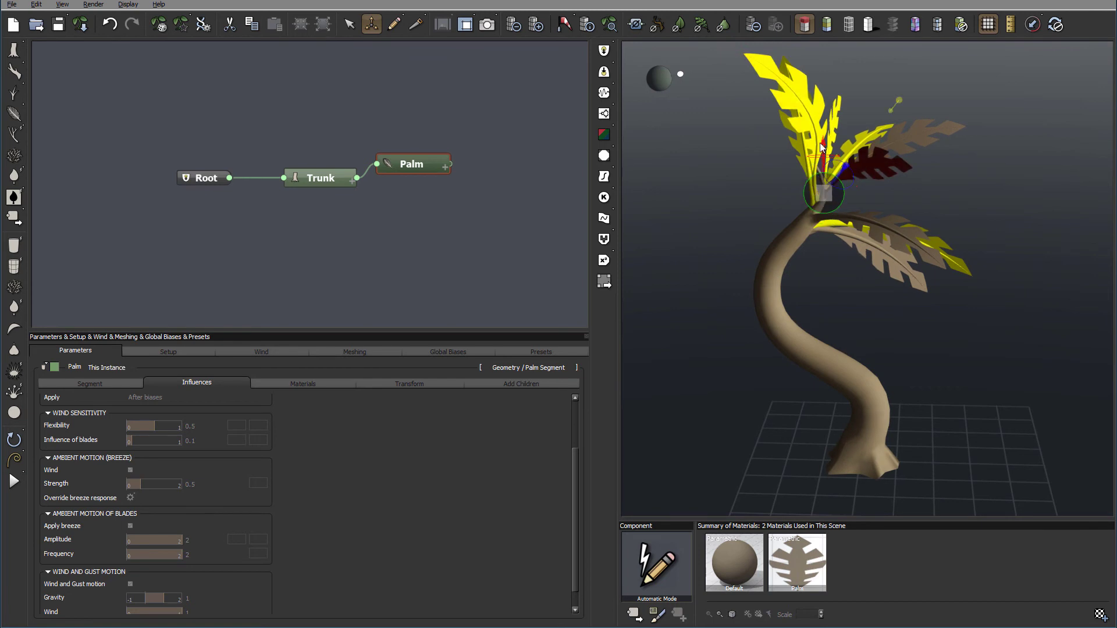
pyautogui.click(818, 171)
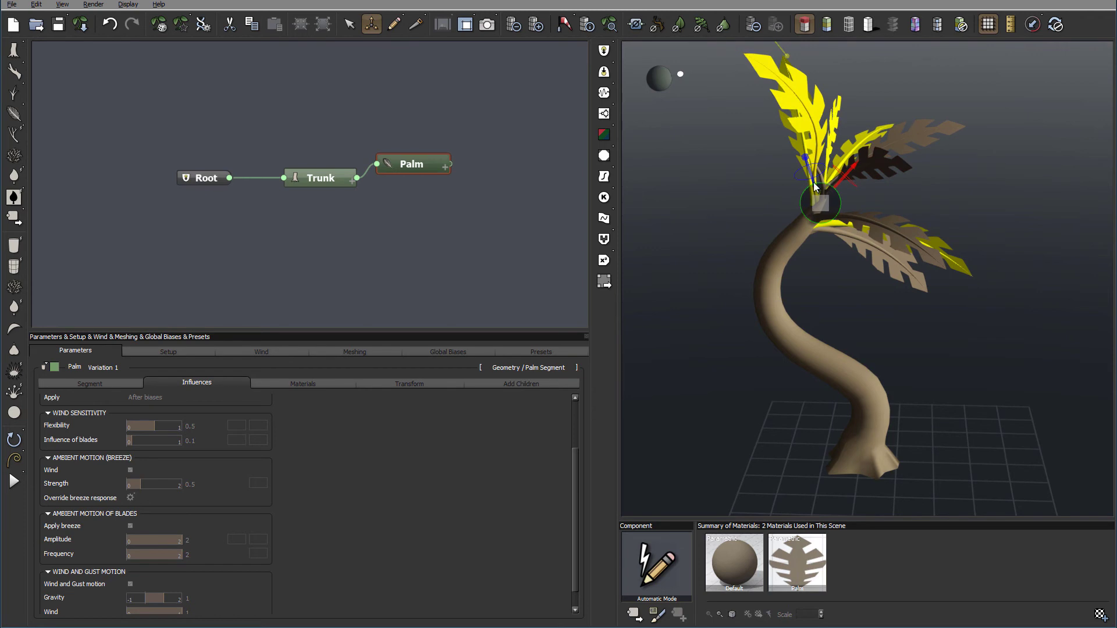
pyautogui.moveTo(811, 188); pyautogui.dragTo(806, 204)
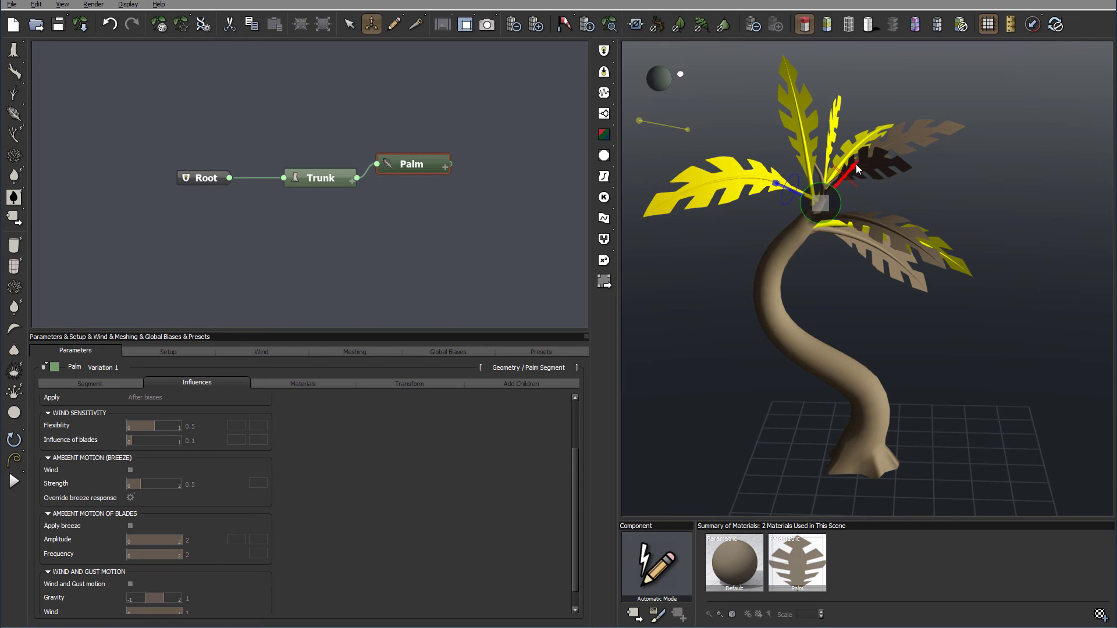
pyautogui.moveTo(854, 163); pyautogui.dragTo(826, 218)
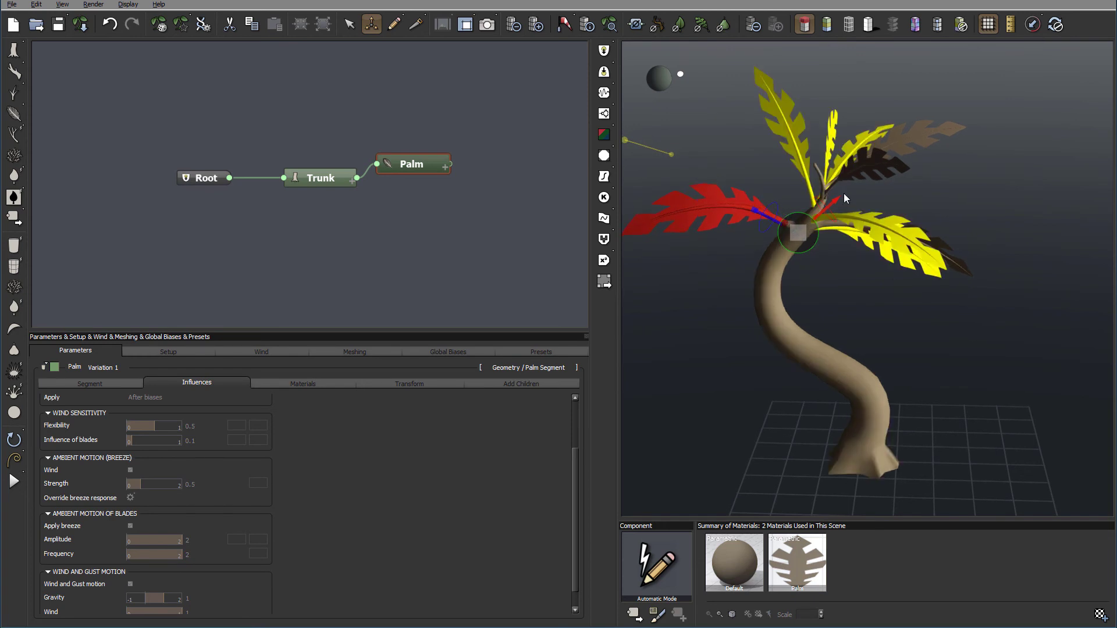
# Reshape the remaining left upright frond by moving its spline control points to curve it, and deselect it
pyautogui.click(836, 170)
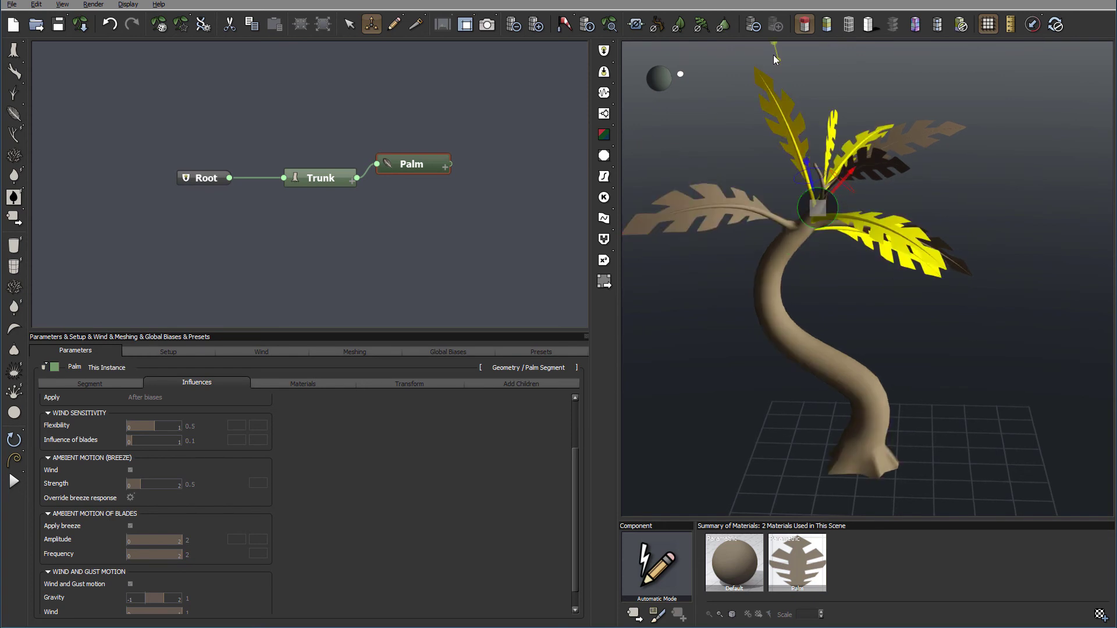
pyautogui.moveTo(780, 64); pyautogui.dragTo(803, 86)
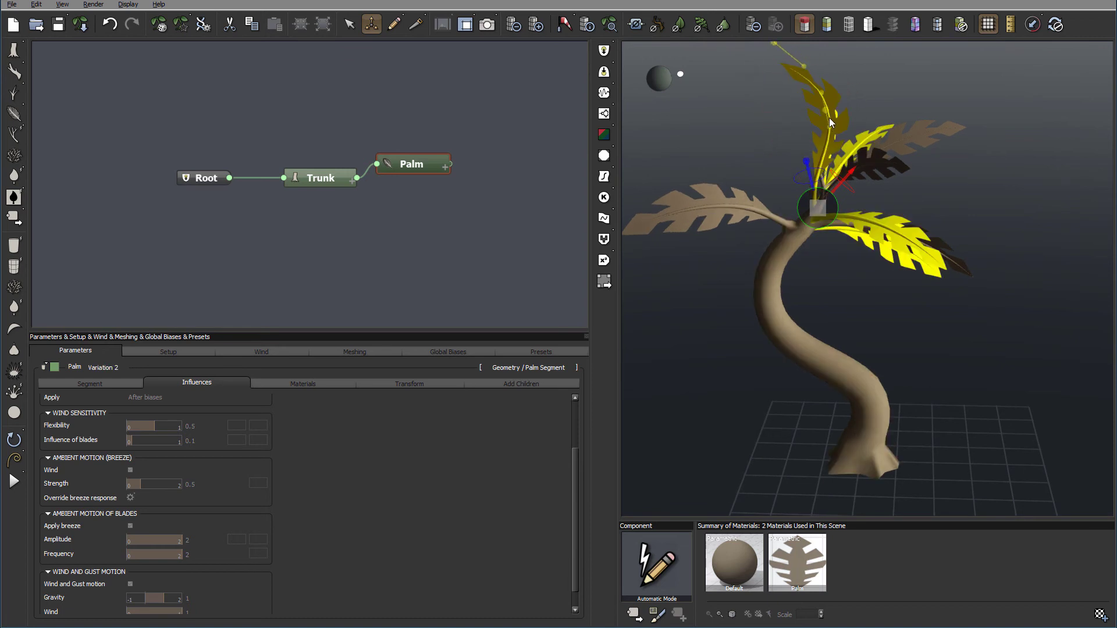
pyautogui.moveTo(819, 89); pyautogui.dragTo(813, 77)
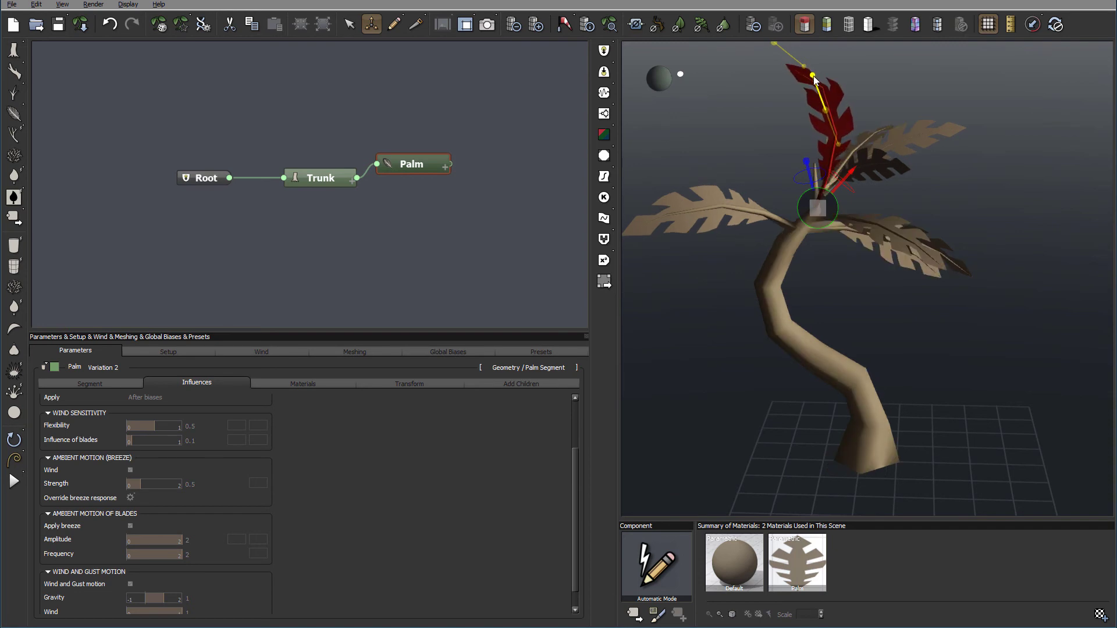
pyautogui.click(805, 150)
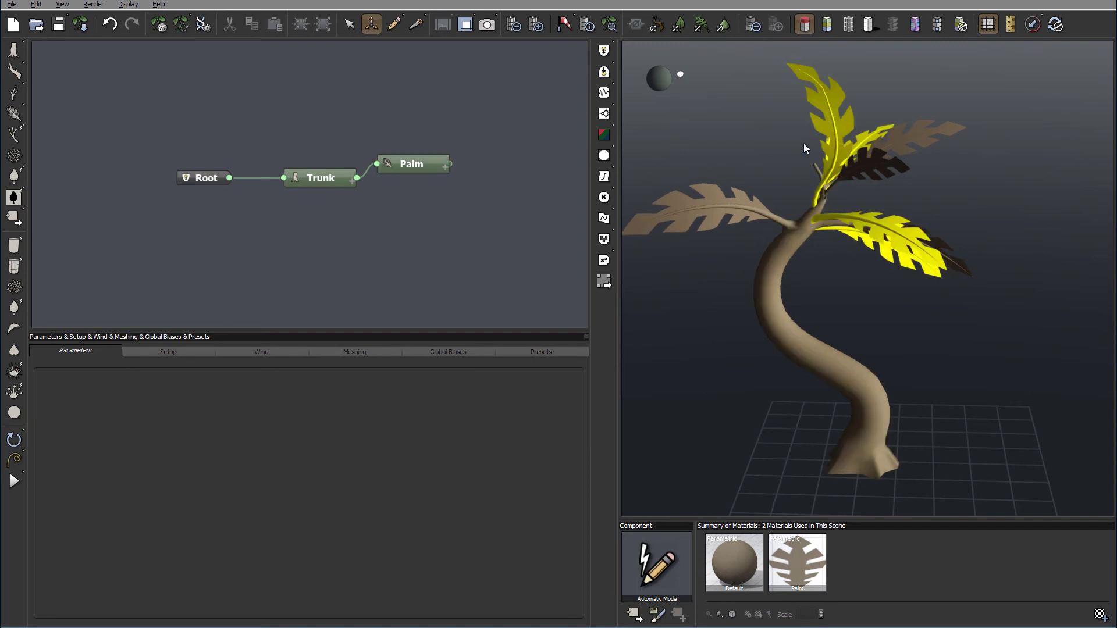
# Swing the tall upright frond at the trunk's tip outward to the left so it is seen edge-on, and clear the frond selection
pyautogui.click(838, 143)
pyautogui.moveTo(811, 165); pyautogui.dragTo(840, 172)
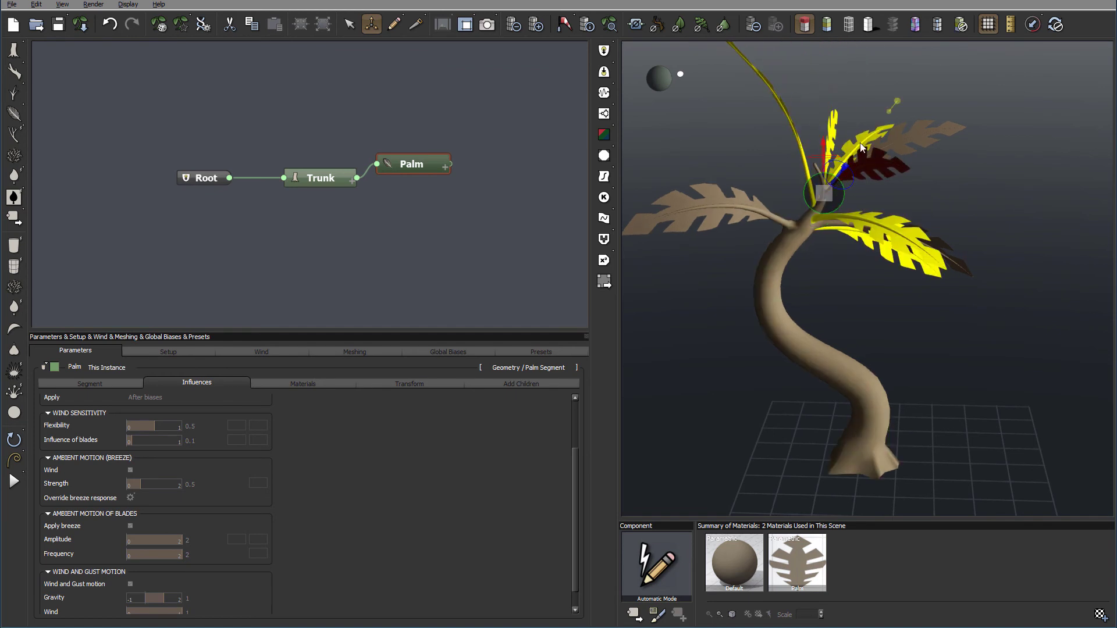
pyautogui.moveTo(835, 191); pyautogui.dragTo(845, 190)
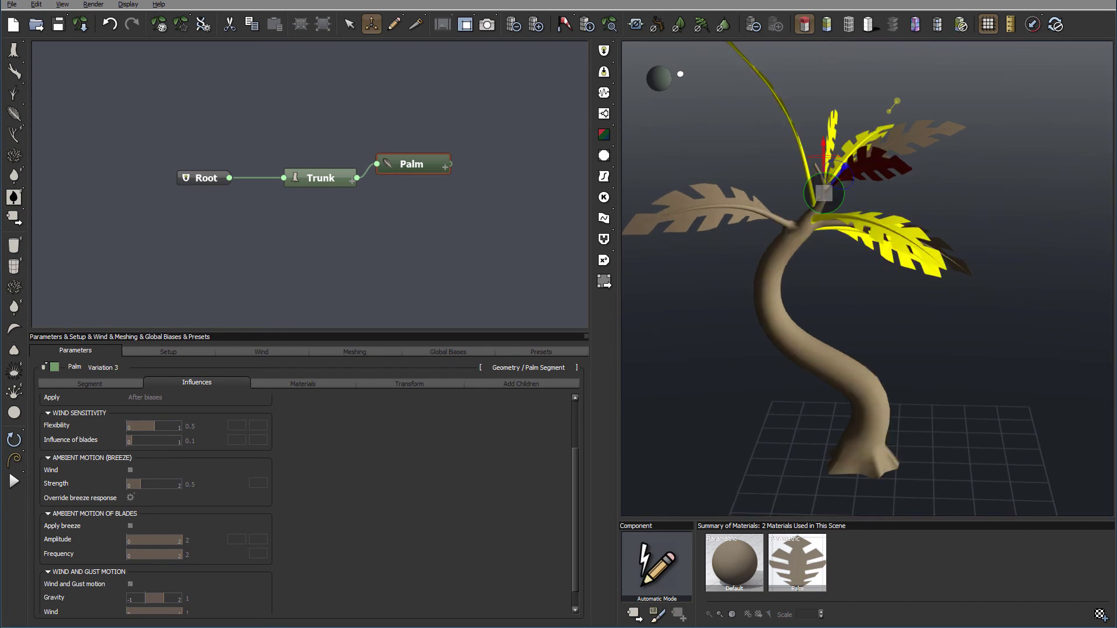
pyautogui.click(919, 238)
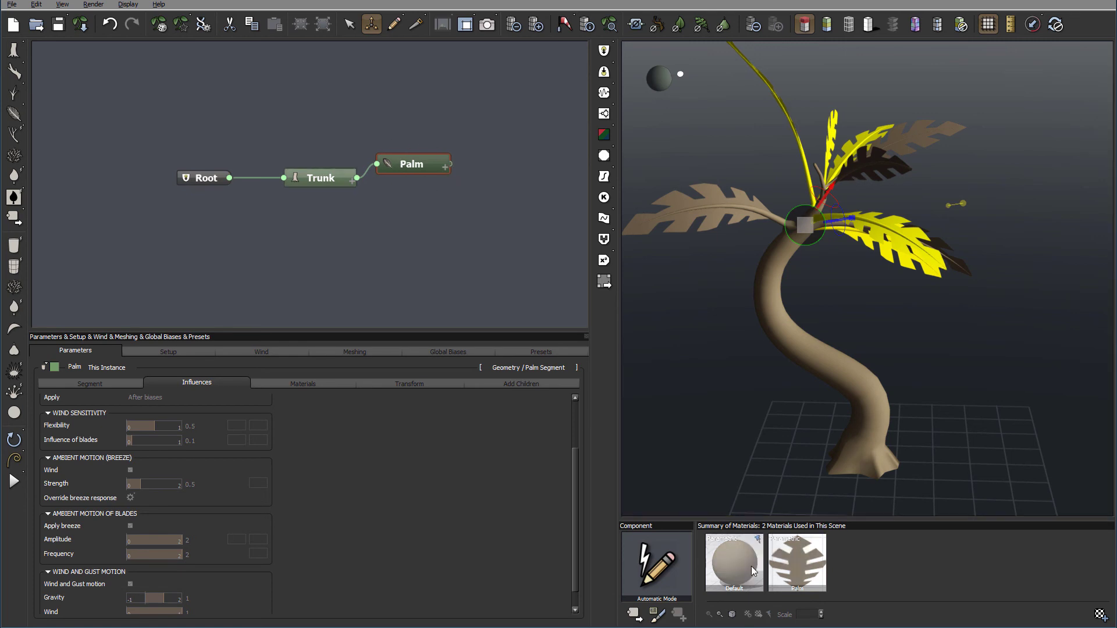
pyautogui.click(832, 135)
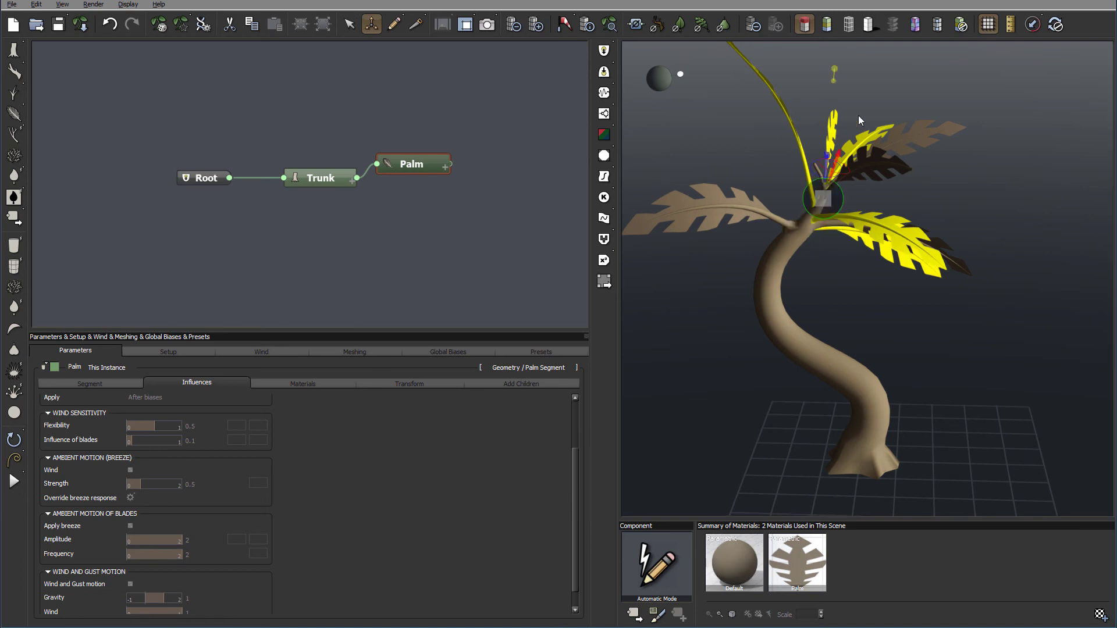
pyautogui.click(840, 155)
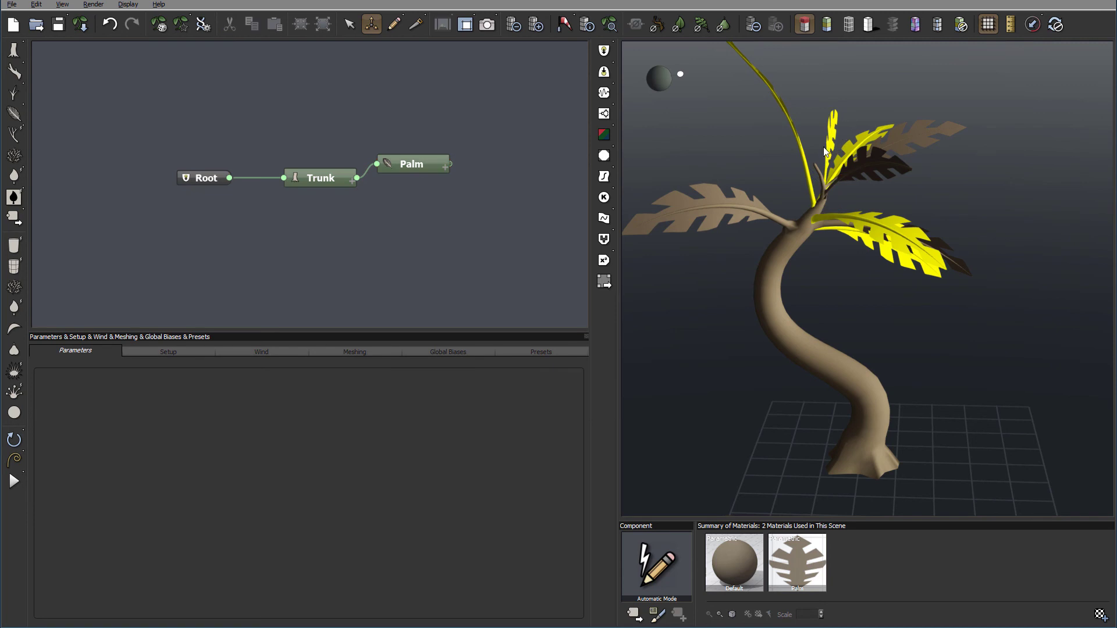
# Slide the base of the long left upright frond lower on the trunk and tilt it outward, checking the crown from several angles
pyautogui.scroll(5, 833, 163)
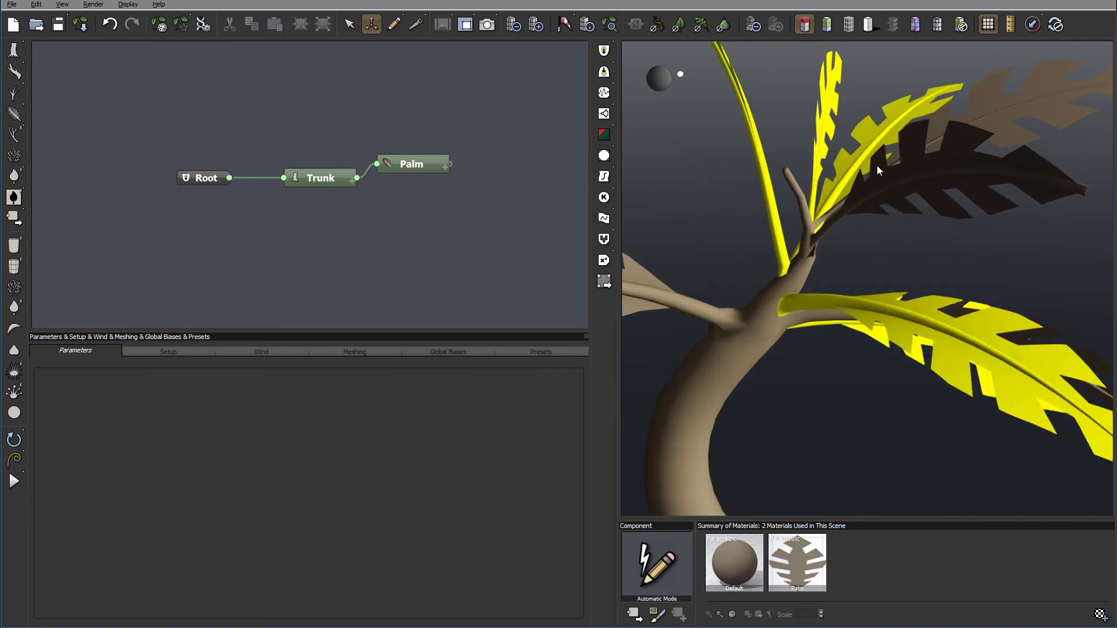
pyautogui.click(776, 230)
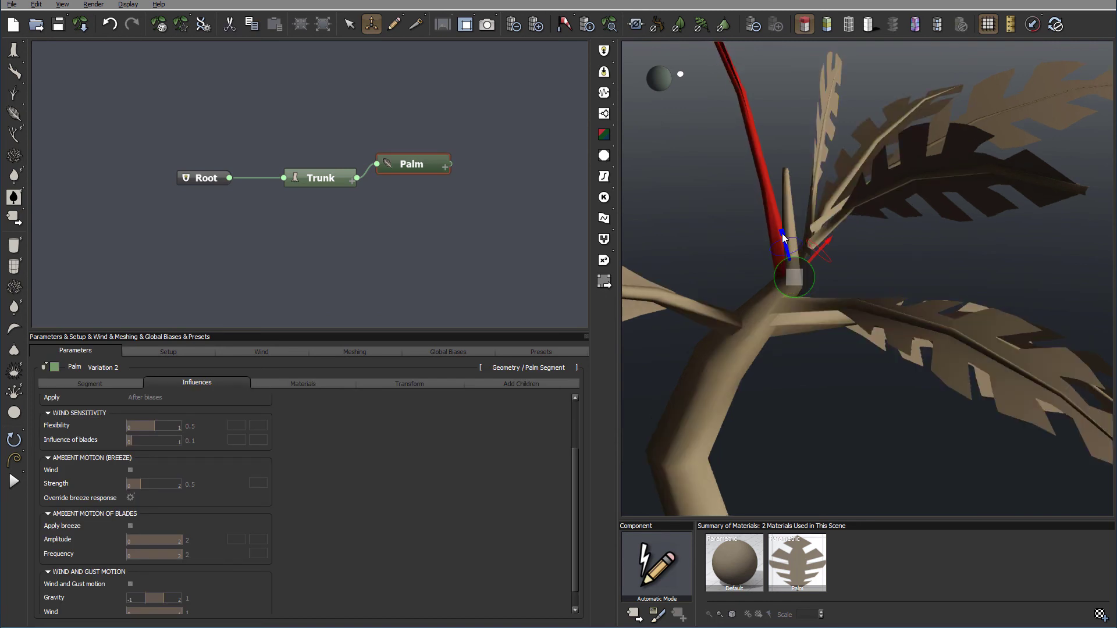
pyautogui.moveTo(828, 243); pyautogui.dragTo(811, 256)
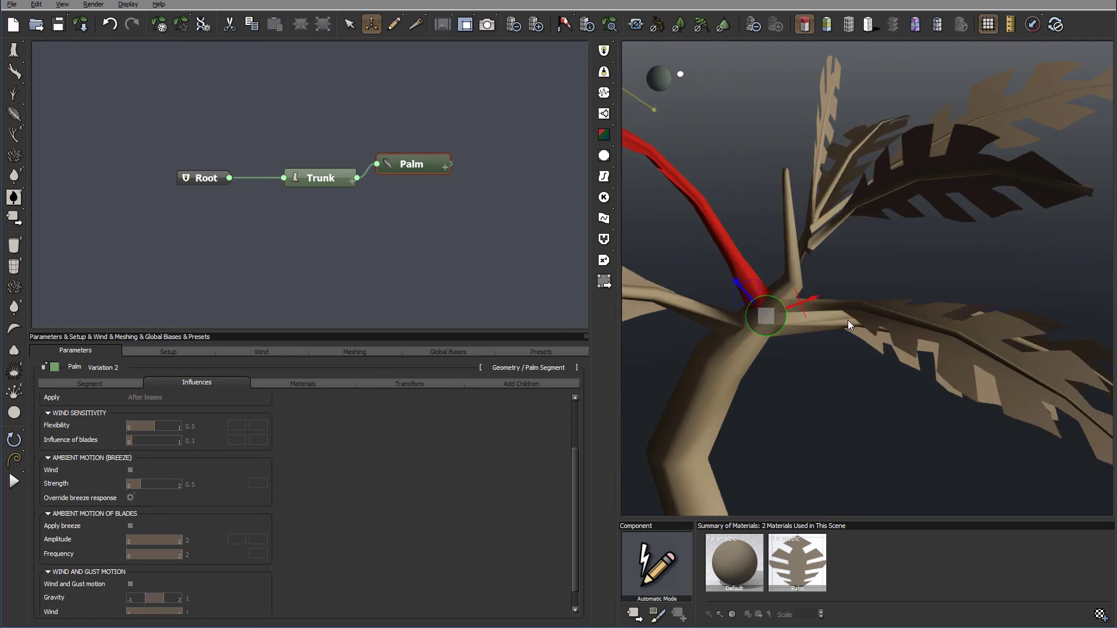
pyautogui.scroll(-6, 847, 320)
pyautogui.moveTo(928, 379); pyautogui.dragTo(1033, 435)
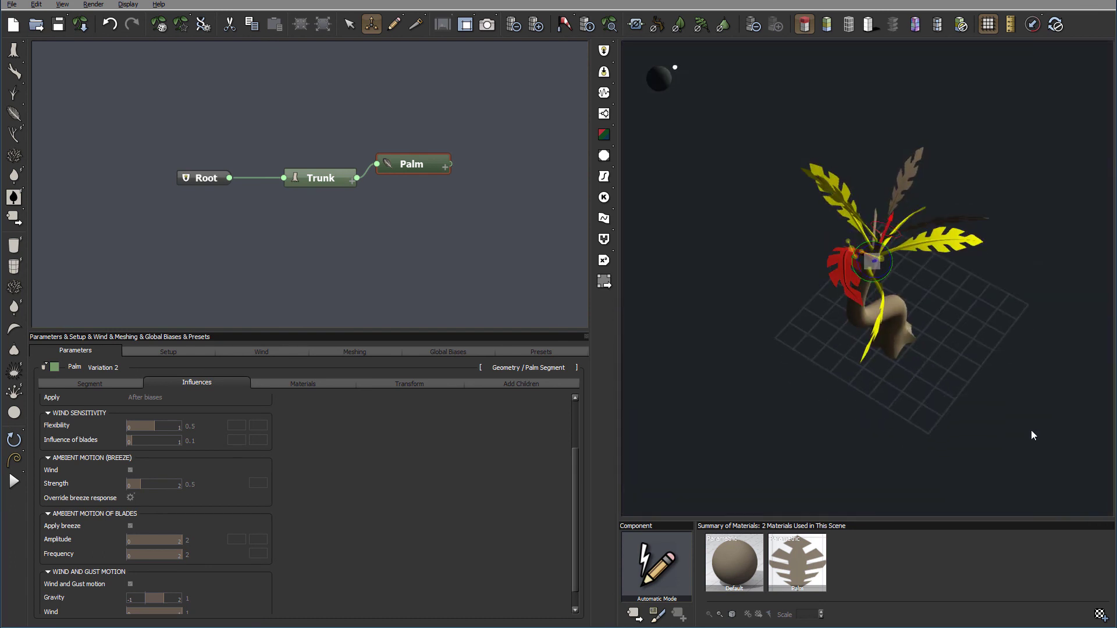
pyautogui.moveTo(766, 320)
pyautogui.mouseDown()
pyautogui.moveTo(1009, 368)
pyautogui.moveTo(1017, 250)
pyautogui.moveTo(668, 267)
pyautogui.moveTo(756, 254)
pyautogui.moveTo(711, 272)
pyautogui.mouseUp()
pyautogui.moveTo(1025, 245)
pyautogui.mouseDown()
pyautogui.moveTo(980, 266)
pyautogui.moveTo(819, 166)
pyautogui.mouseUp()
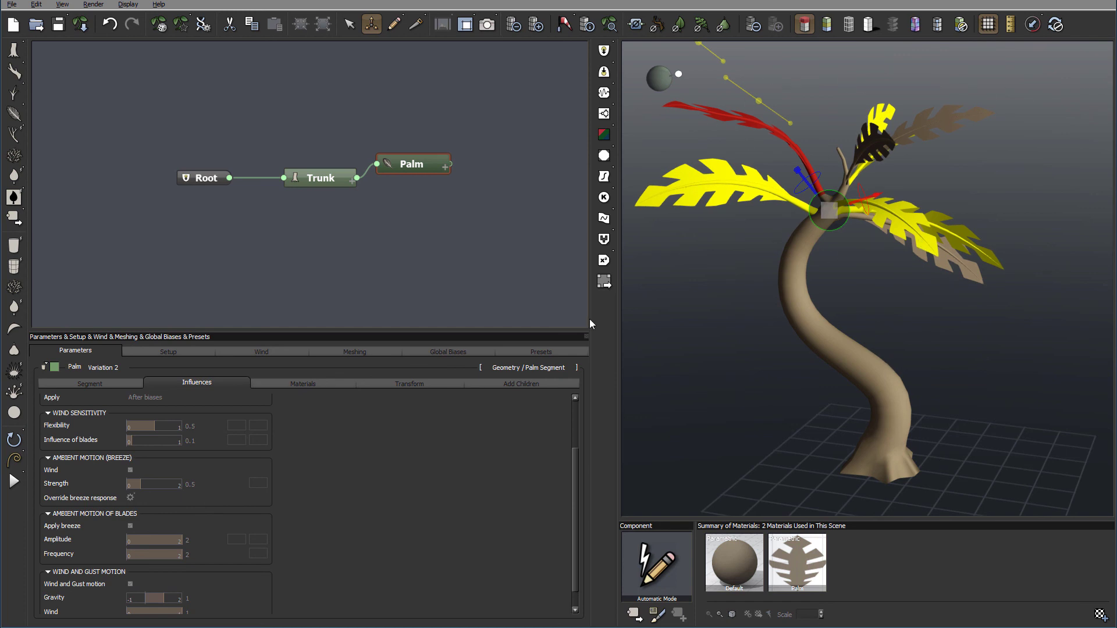
# Select the Trunk node in the plant graph
pyautogui.click(325, 173)
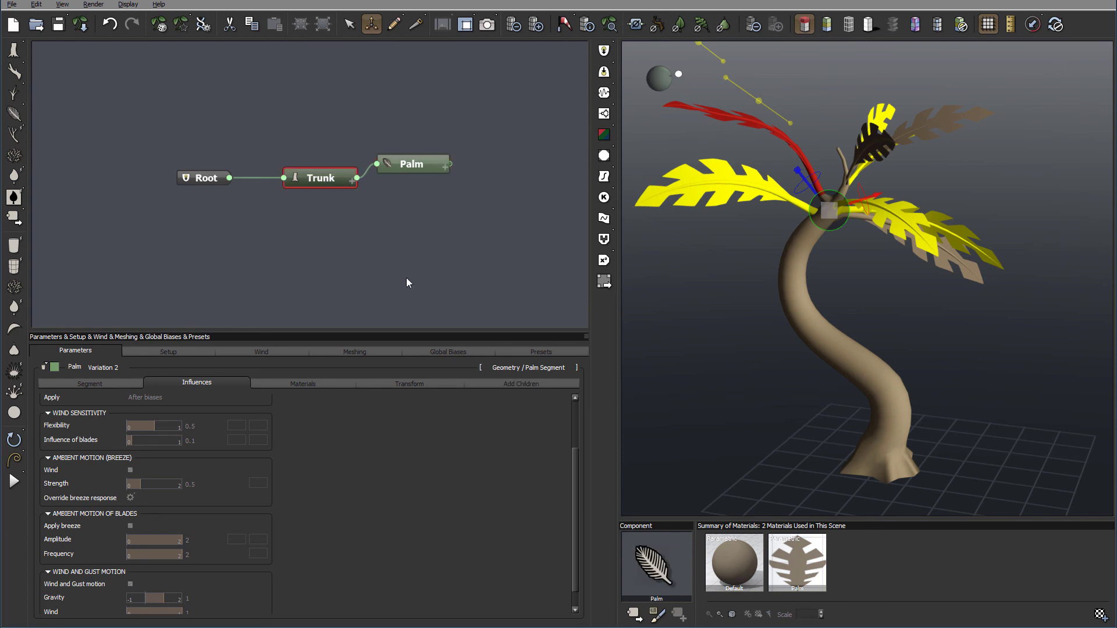